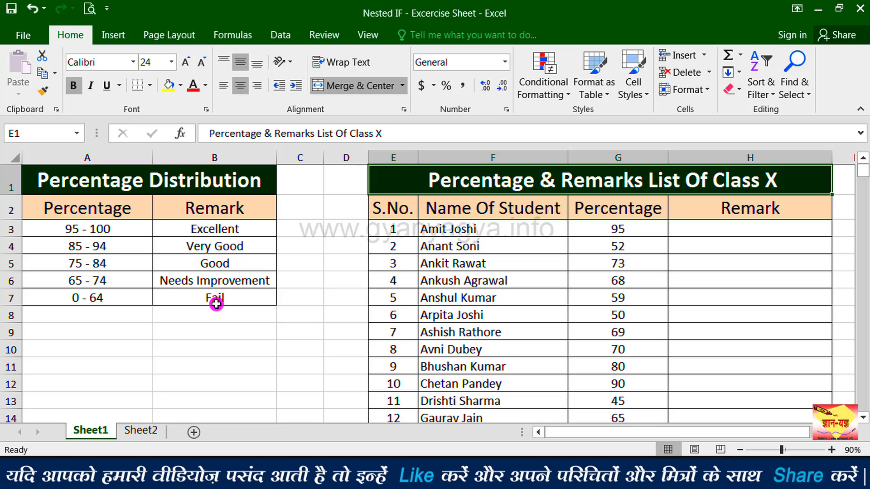
Start an IF formula in H3 that tests whether the percentage in G3 is greater than or equal to 95.
{"action": "left_click", "coordinate": [217, 303]}
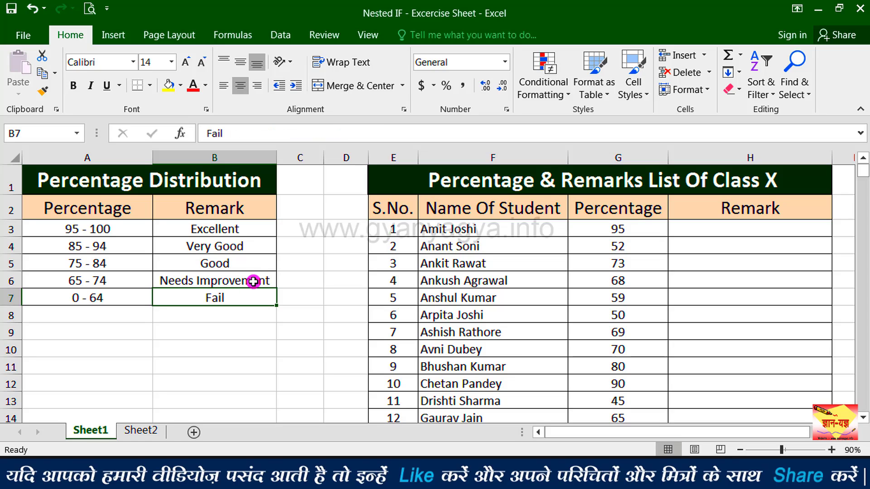
{"action": "left_click", "coordinate": [703, 229]}
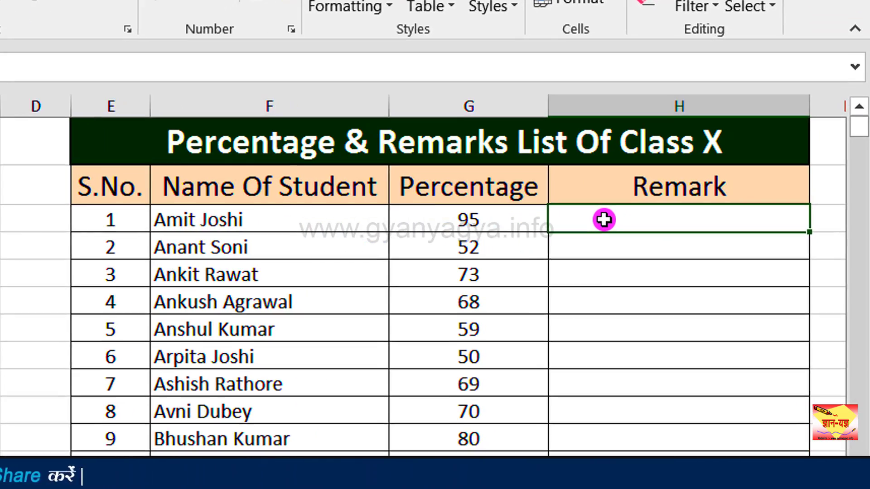
{"action": "type", "text": "="}
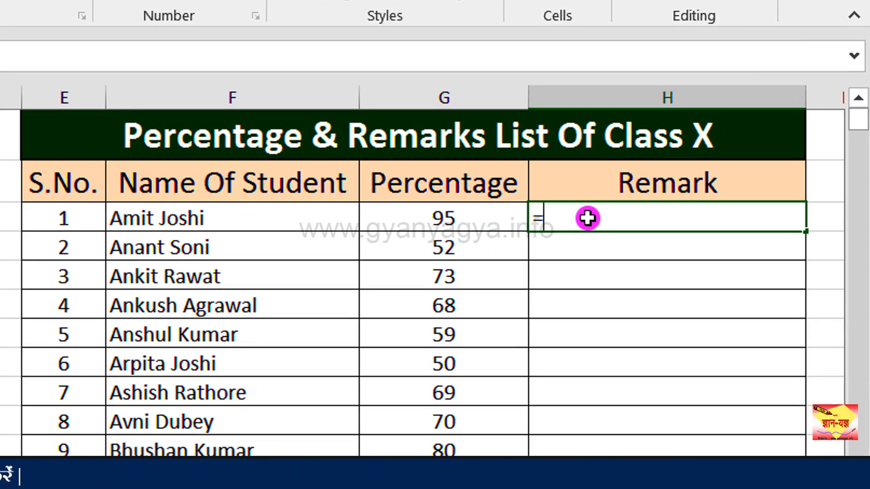
{"action": "type", "text": "if"}
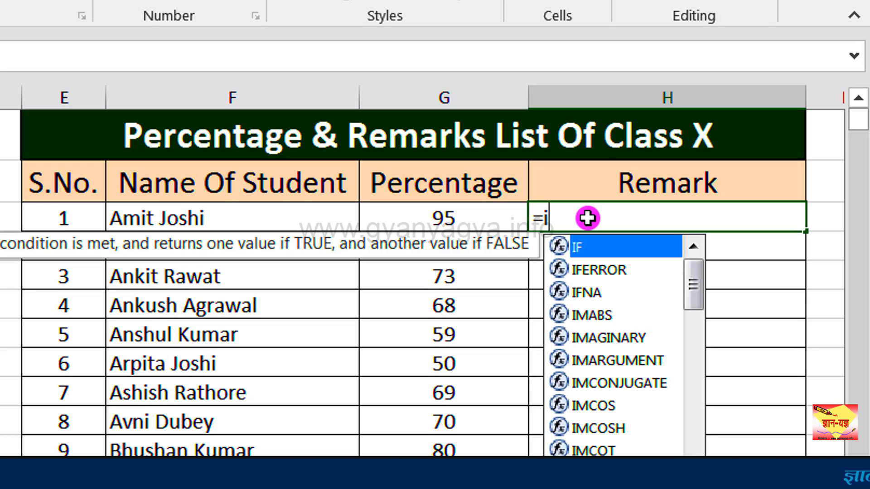
{"action": "double_click", "coordinate": [594, 245]}
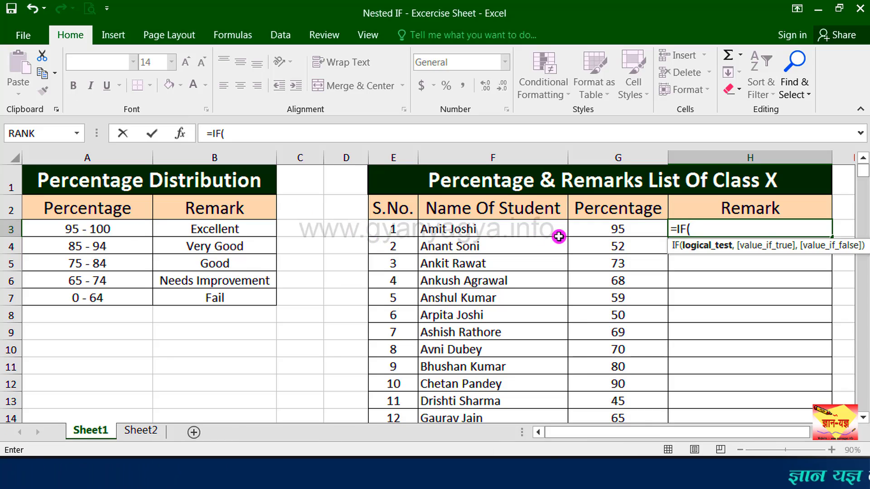
{"action": "left_click", "coordinate": [622, 230]}
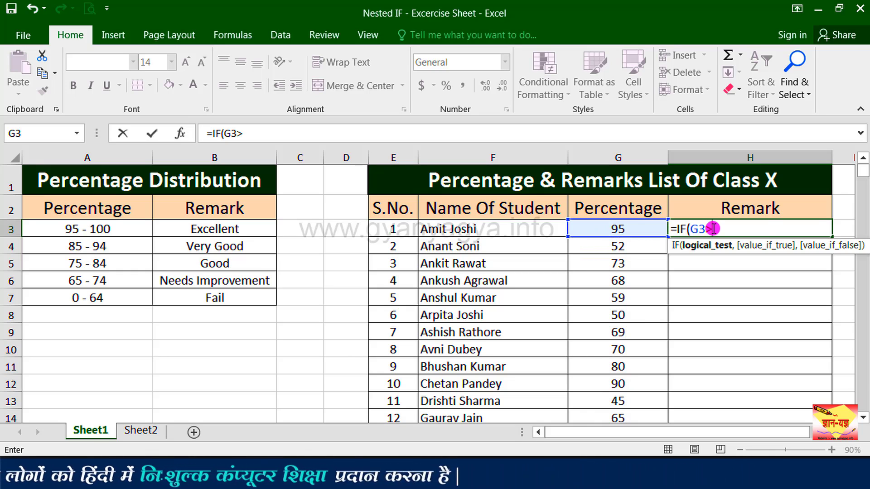
{"action": "type", "text": ">="}
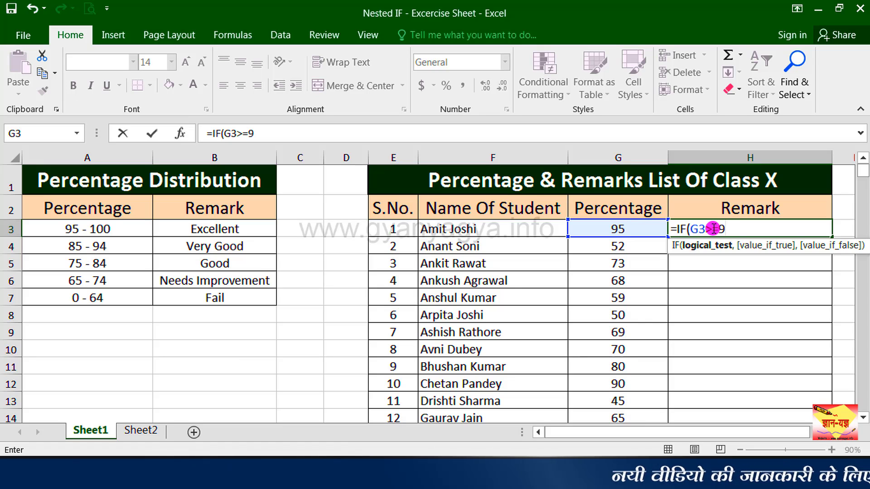
{"action": "type", "text": "95"}
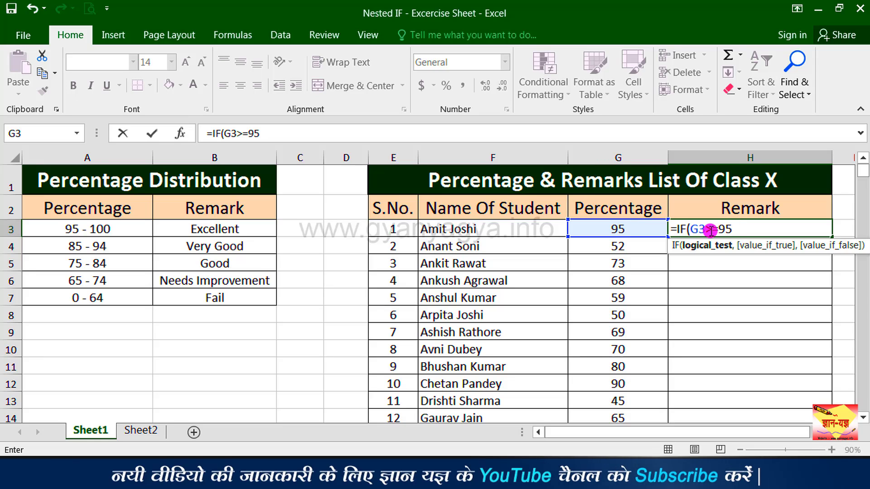
{"action": "type", "text": ","}
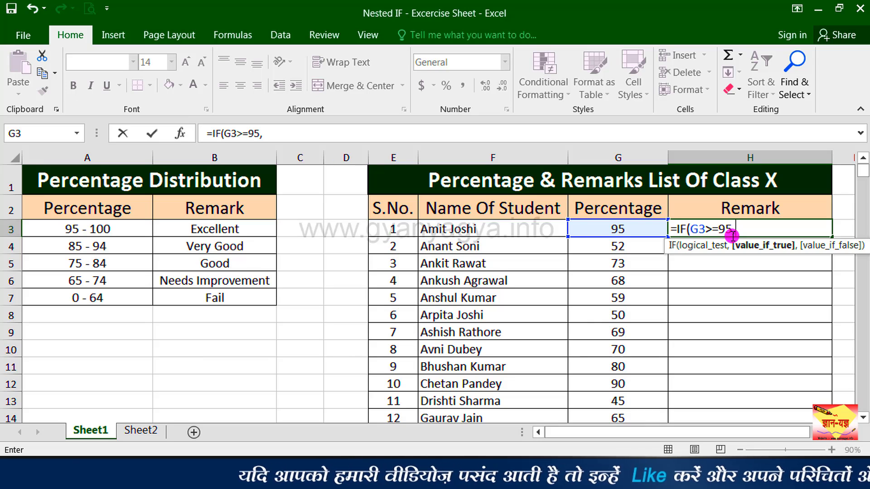
Complete the H3 formula with "excellent" as the true value and "very good" as the false value, and enter it.
{"action": "type", "text": "\"excellent\","}
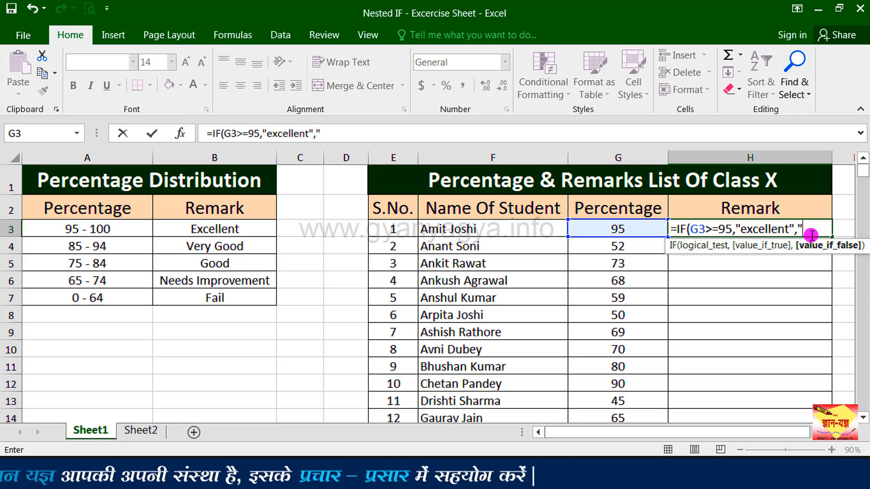
{"action": "type", "text": "very"}
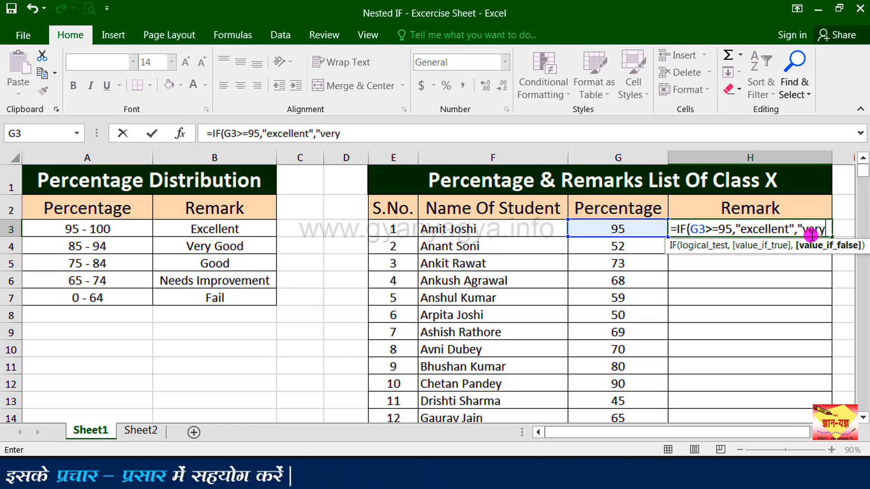
{"action": "type", "text": " good"}
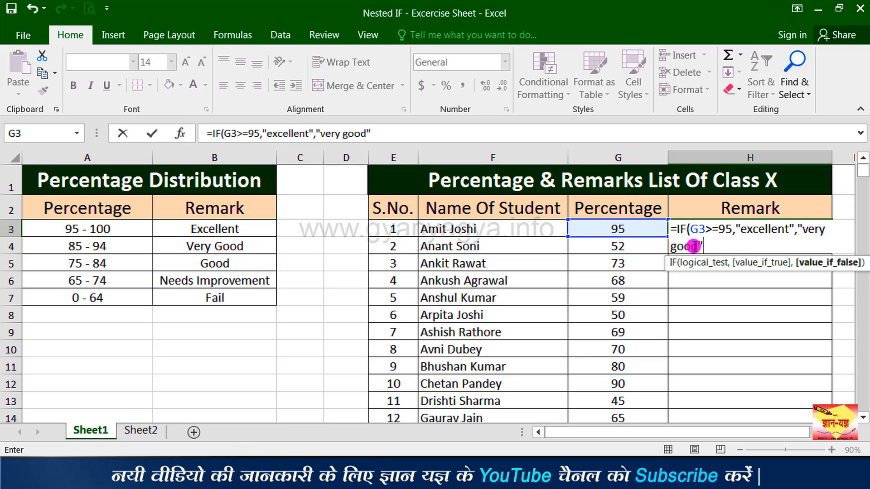
{"action": "type", "text": ")"}
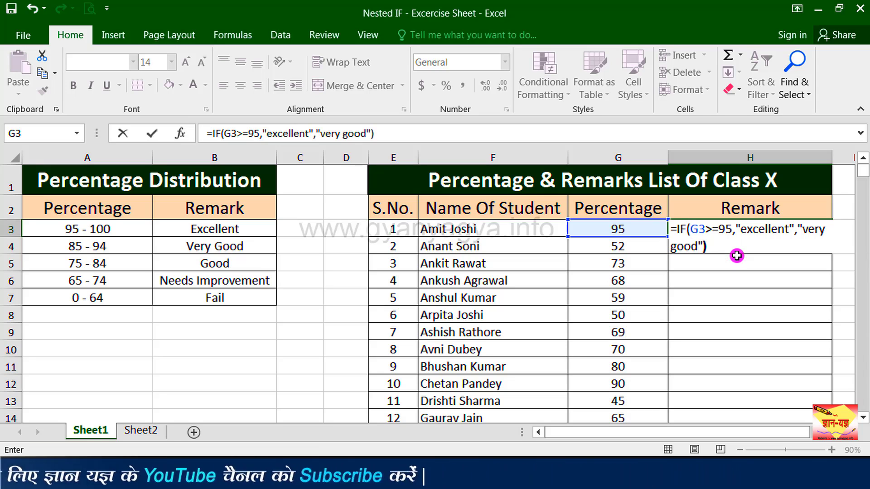
{"action": "key", "text": "Return"}
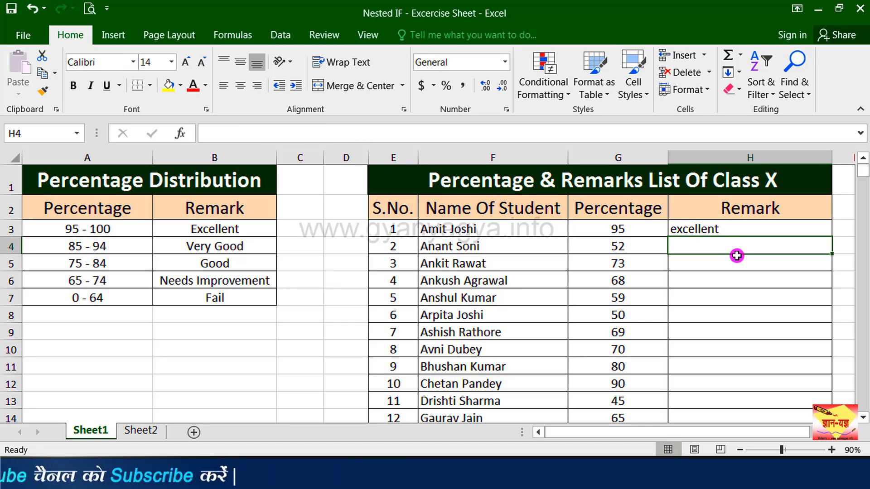
Fill the H3 formula down the Remark column to H62, the last student row.
{"action": "left_click", "coordinate": [726, 228]}
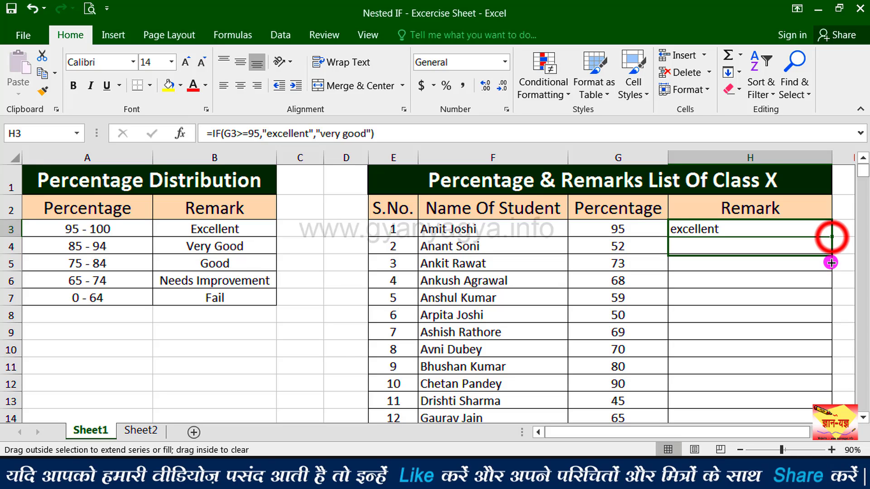
{"action": "left_click_drag", "start_coordinate": [831, 263], "coordinate": [832, 295]}
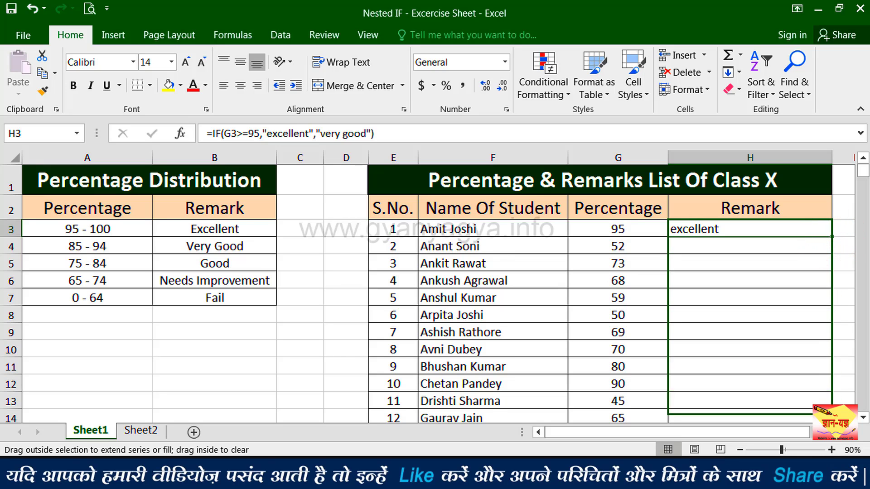
{"action": "left_click_drag", "start_coordinate": [832, 413], "coordinate": [832, 398]}
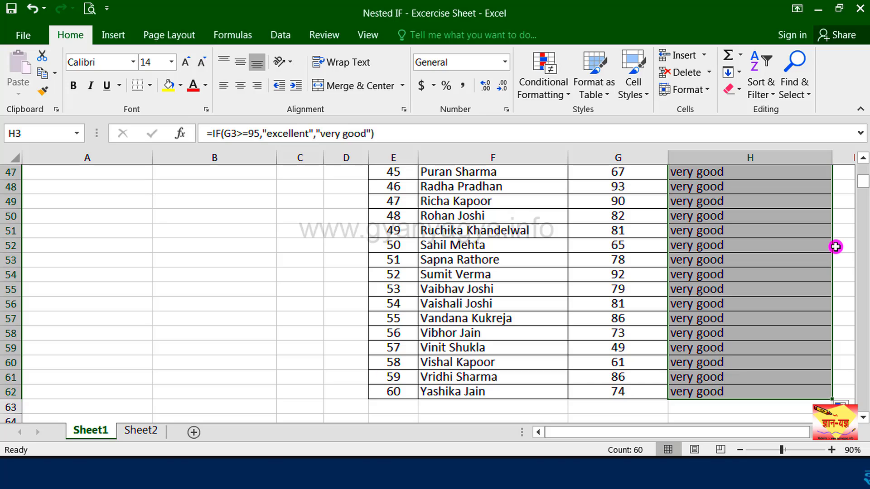
Check the filled remarks back up to the first student, and clear them all from H3:H62.
{"action": "left_click", "coordinate": [863, 159]}
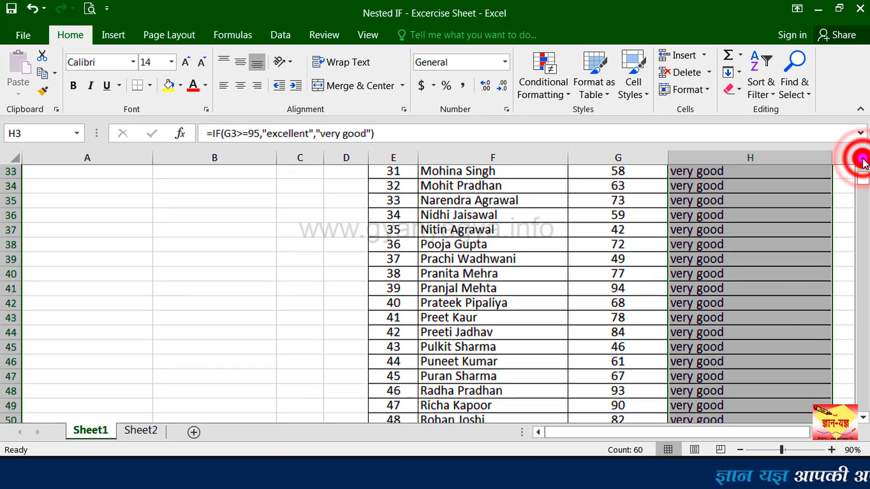
{"action": "left_click", "coordinate": [863, 159]}
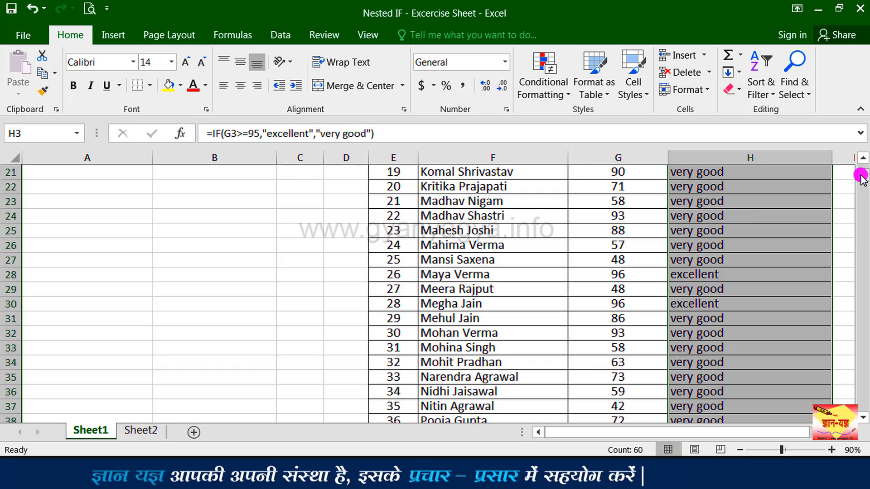
{"action": "left_click_drag", "start_coordinate": [861, 168], "coordinate": [862, 167]}
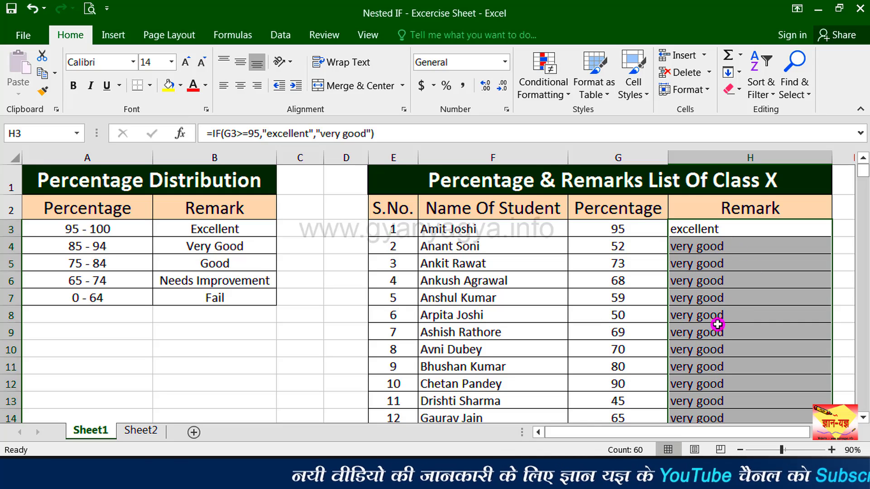
{"action": "key", "text": "Delete"}
Begin a new IF formula in H3 with the logical test G3>=95.
{"action": "left_click", "coordinate": [727, 228]}
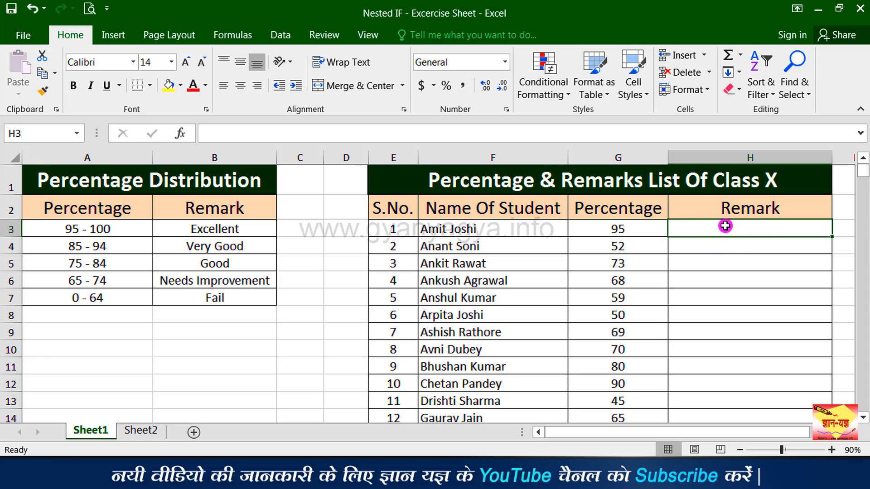
{"action": "type", "text": "="}
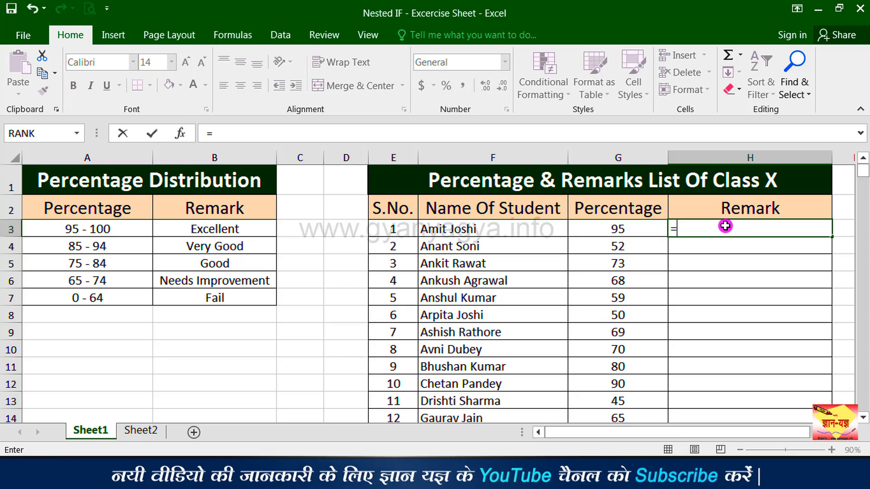
{"action": "type", "text": "if"}
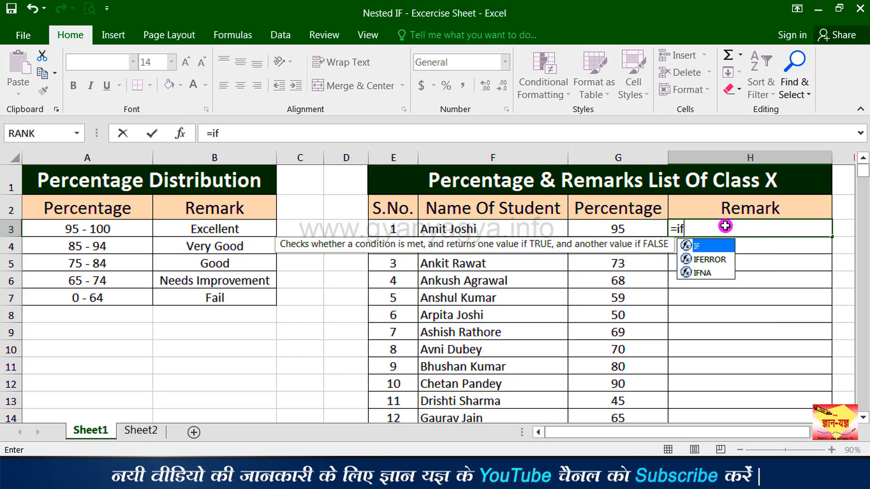
{"action": "double_click", "coordinate": [707, 245]}
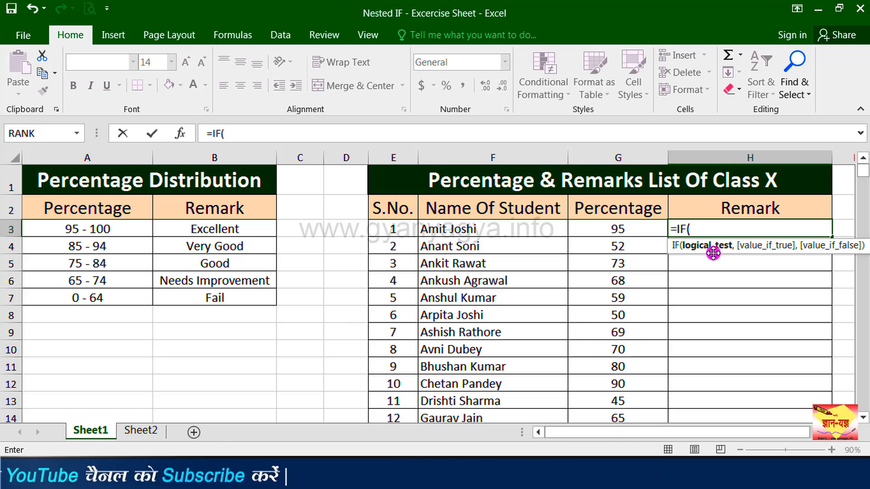
{"action": "left_click", "coordinate": [626, 232]}
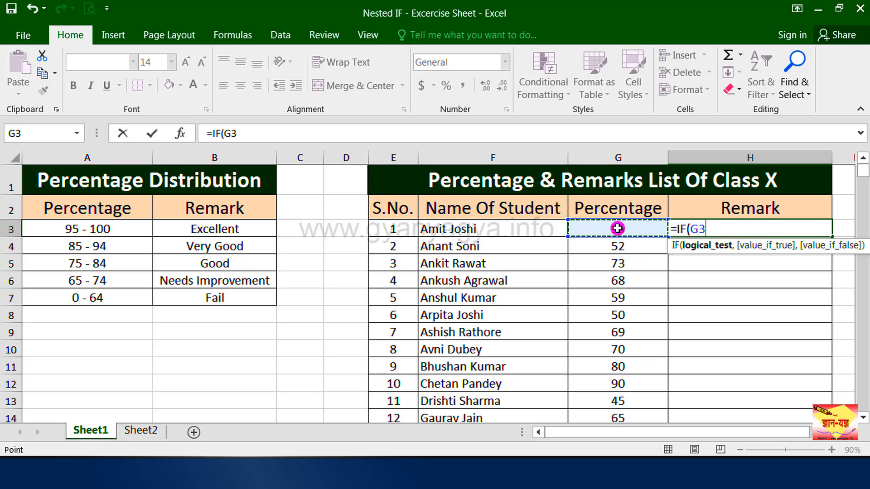
{"action": "type", "text": ">"}
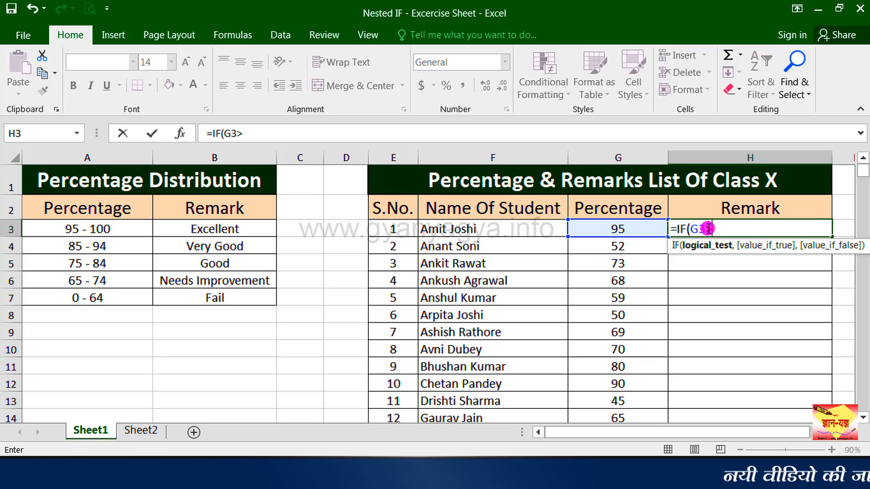
{"action": "type", "text": "="}
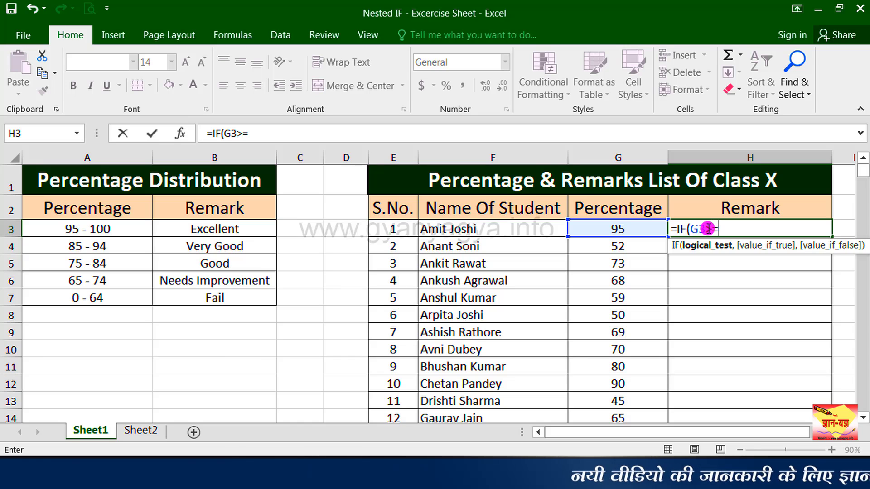
{"action": "type", "text": "95"}
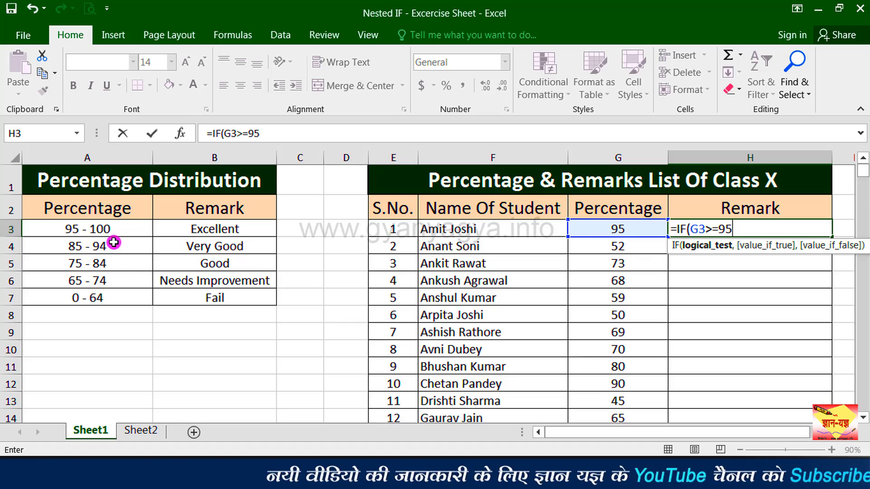
Add "Excellent" as the formula's value if true and continue to the value-if-false argument.
{"action": "type", "text": ",\"Ex"}
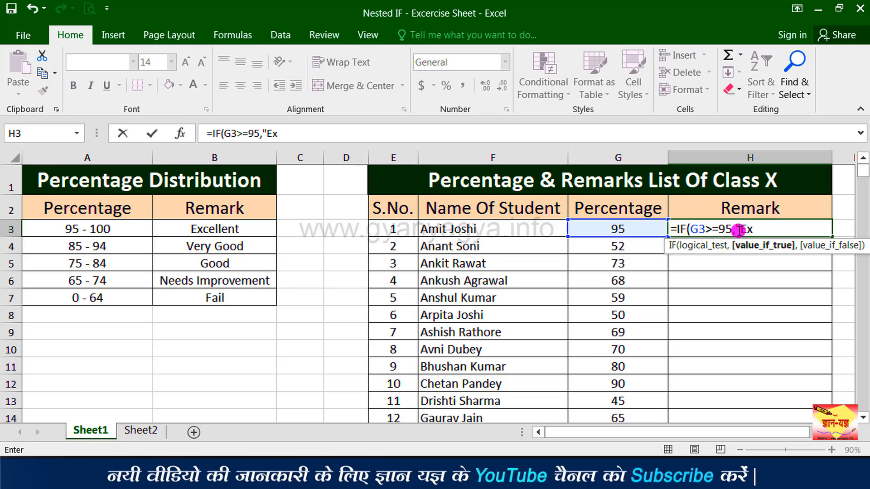
{"action": "type", "text": "celle"}
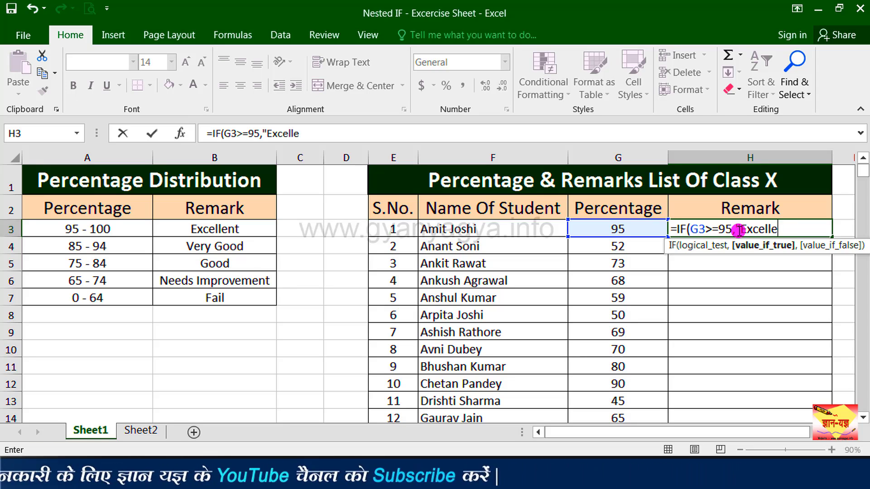
{"action": "type", "text": "nt\""}
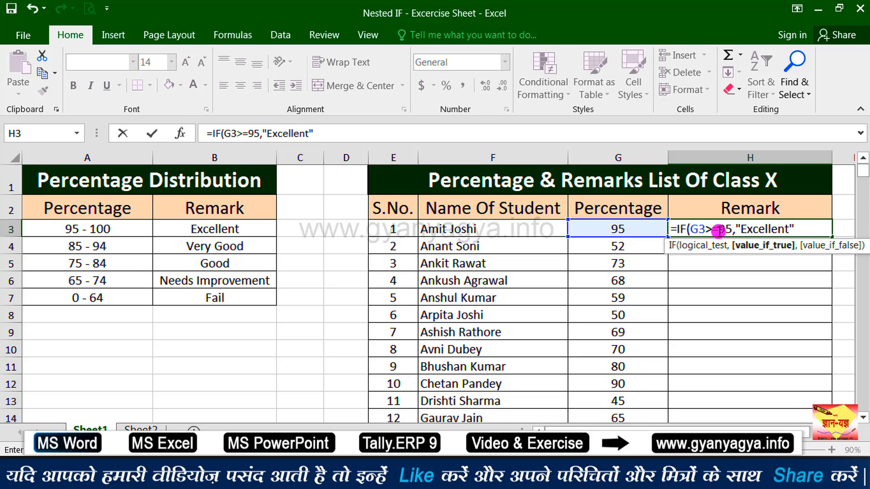
{"action": "type", "text": ","}
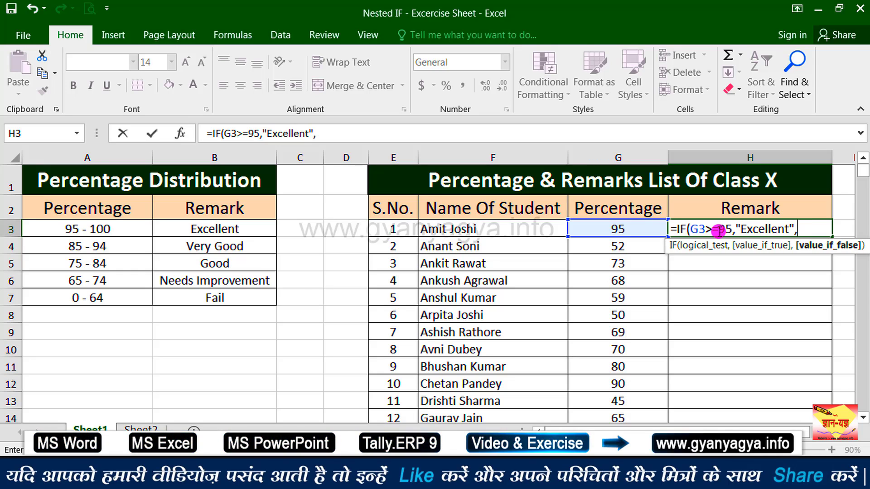
Nest a second IF as the value-if-false argument in H3, with the logical test G3>=85.
{"action": "type", "text": "i"}
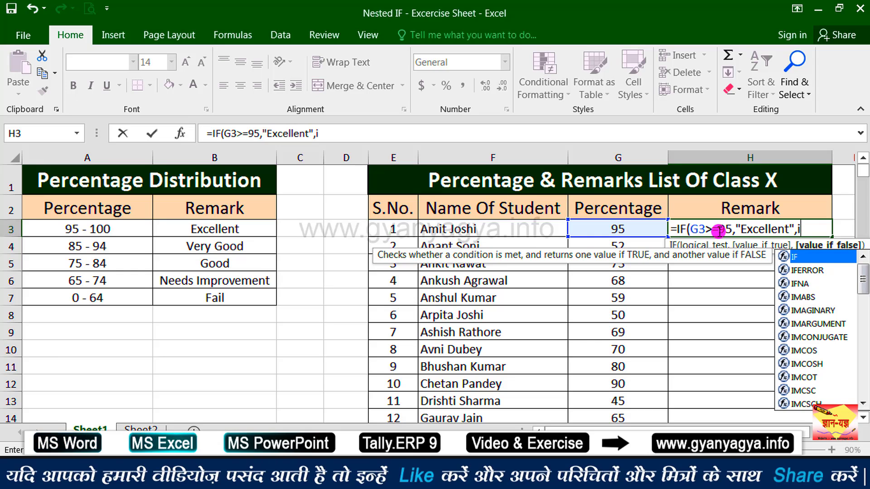
{"action": "type", "text": "f"}
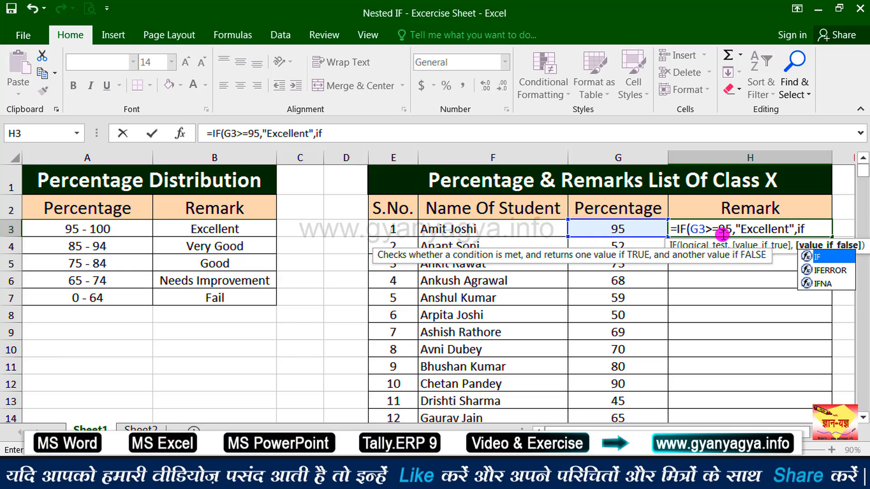
{"action": "double_click", "coordinate": [830, 257]}
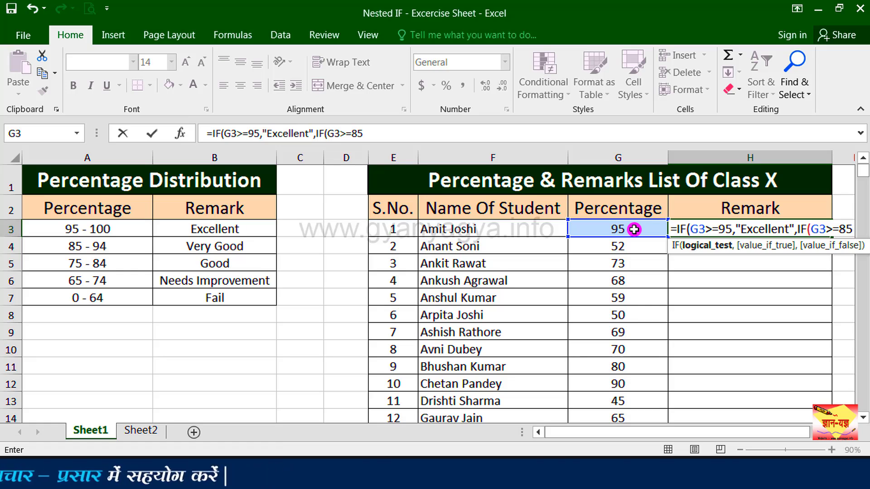
{"action": "type", "text": ","}
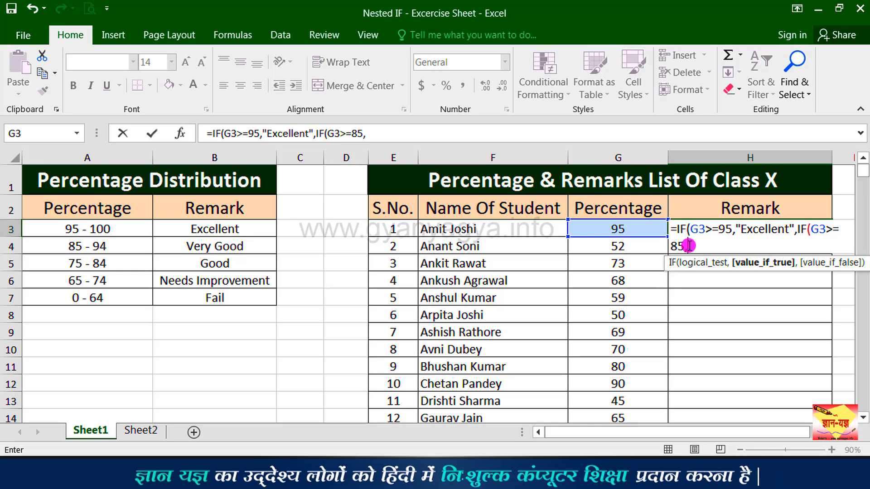
Enter "Very Good" as the second IF's value if true and continue to its value-if-false argument.
{"action": "type", "text": "\""}
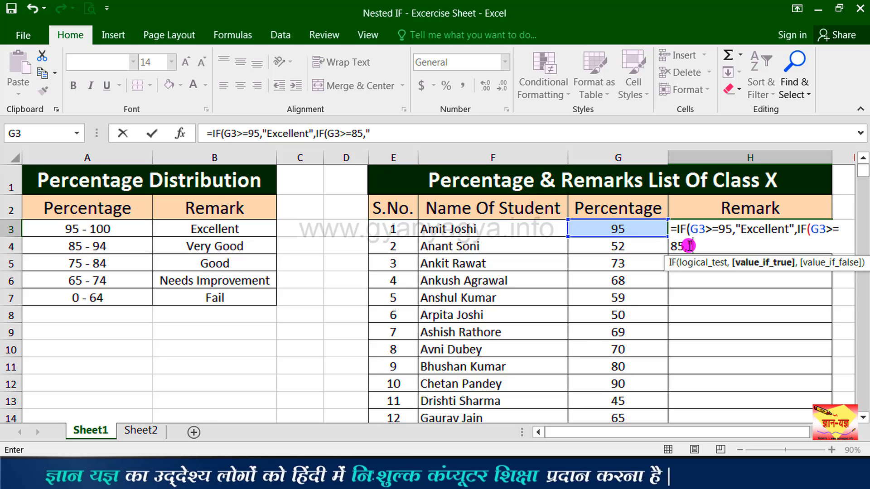
{"action": "type", "text": "Ver"}
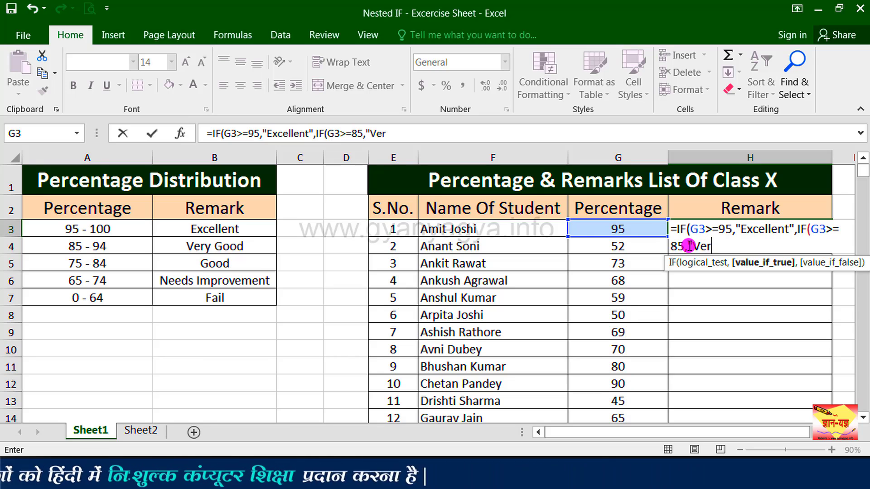
{"action": "type", "text": "y Good"}
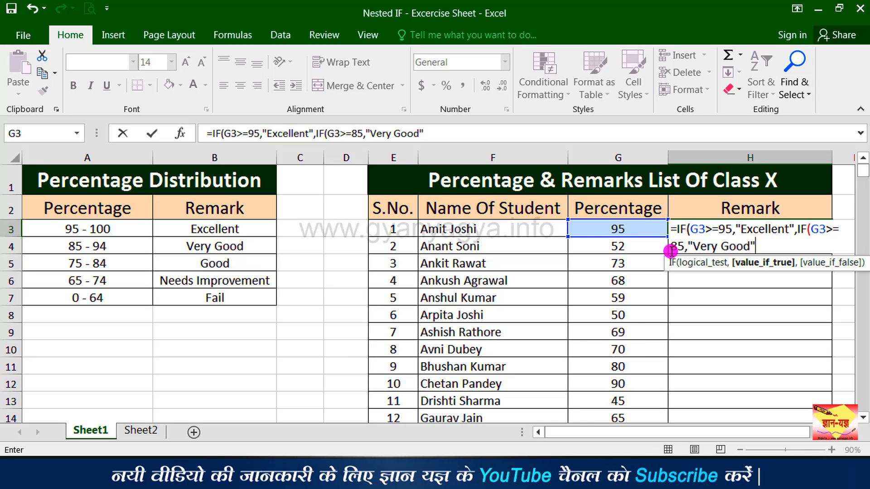
{"action": "type", "text": ","}
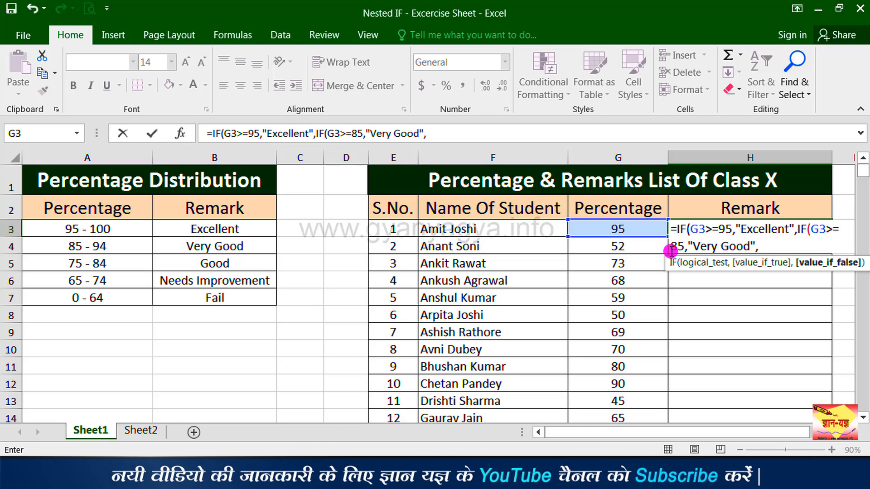
Nest a third IF in the H3 formula with the logical test G3>=75.
{"action": "type", "text": "i"}
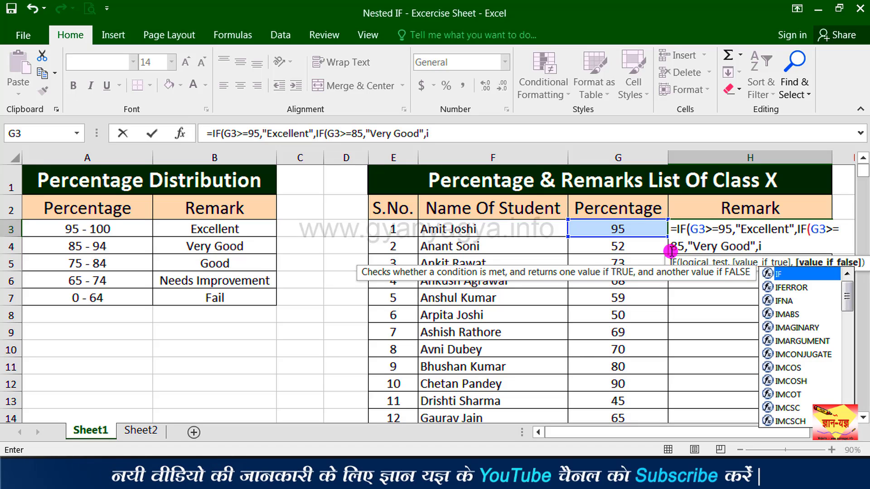
{"action": "type", "text": "f"}
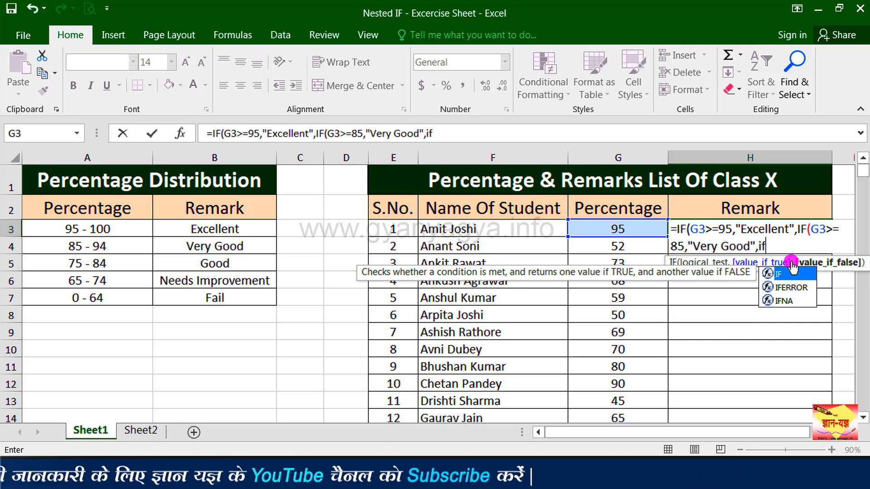
{"action": "double_click", "coordinate": [792, 271]}
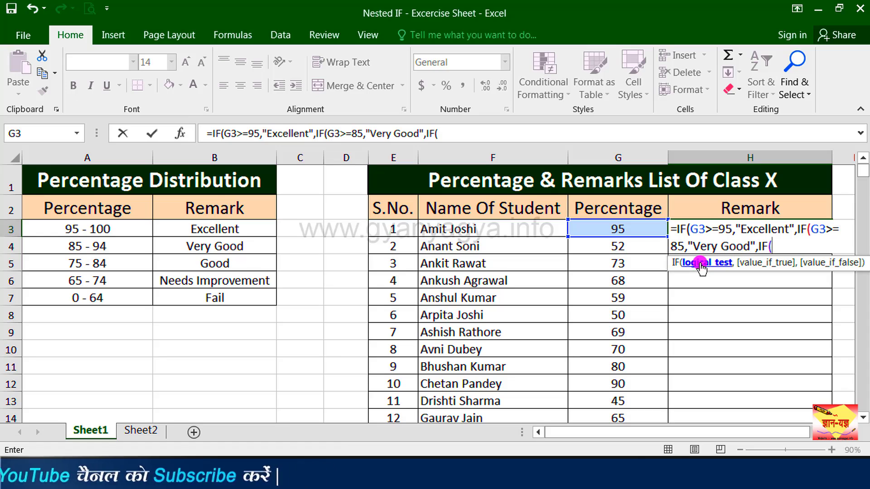
{"action": "left_click", "coordinate": [640, 230]}
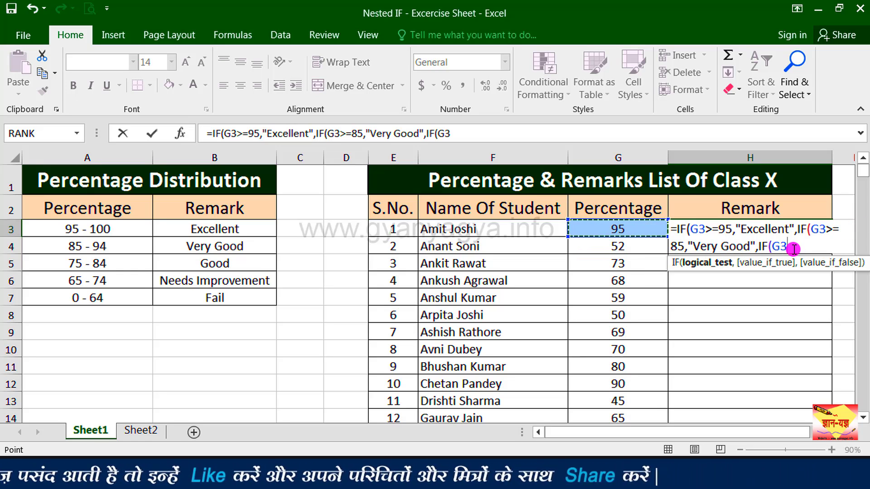
{"action": "type", "text": ">="}
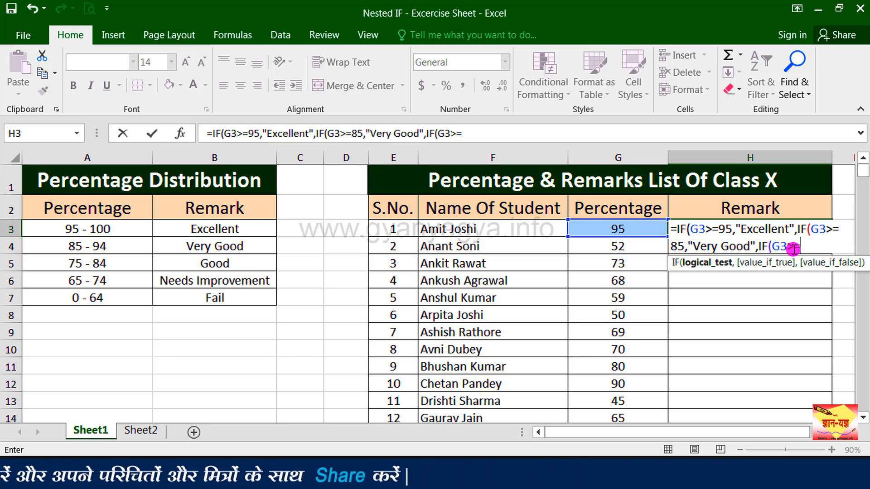
{"action": "type", "text": "7"}
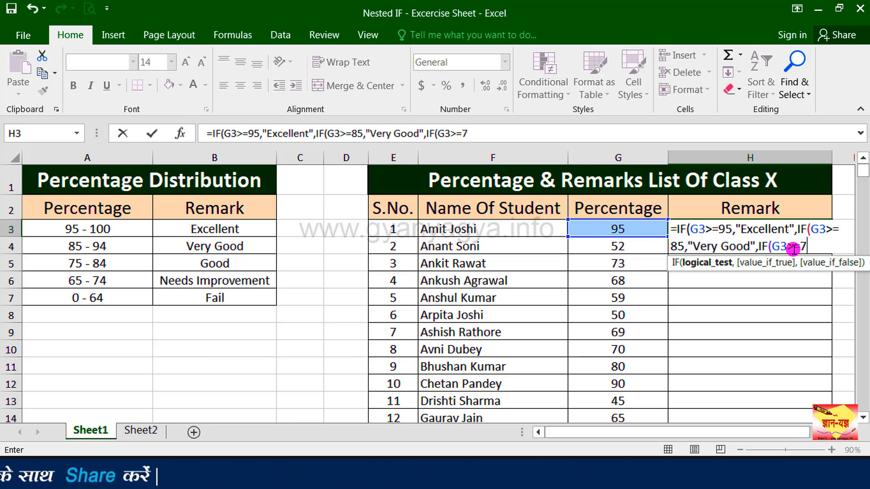
{"action": "type", "text": "5"}
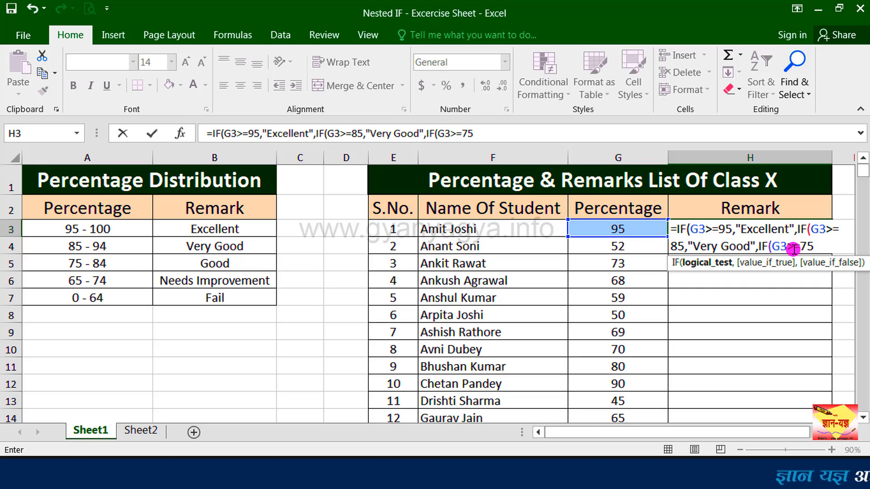
{"action": "type", "text": ","}
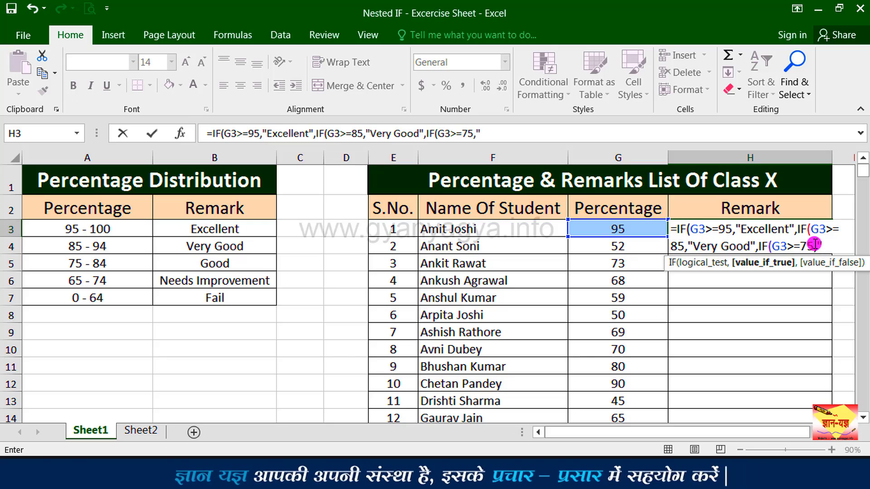
Enter "Good" as the third IF's value if true and continue to its value-if-false argument.
{"action": "type", "text": "\""}
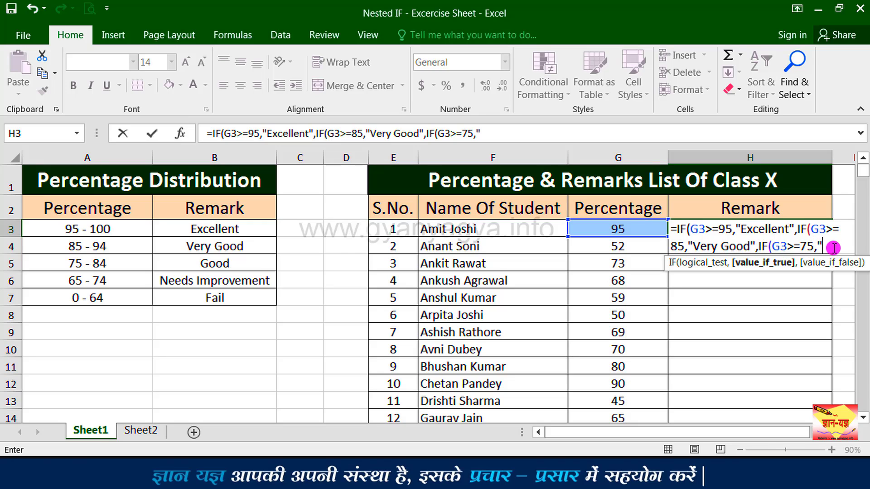
{"action": "type", "text": "Good\""}
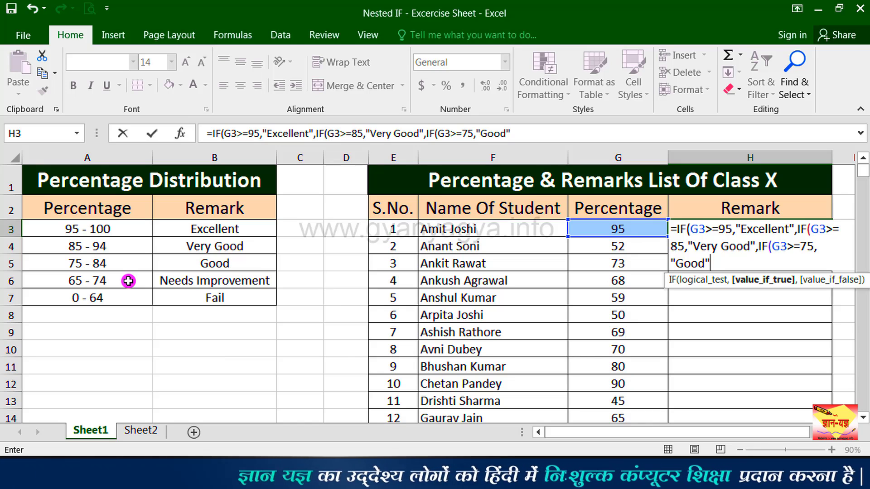
{"action": "left_click", "coordinate": [717, 263]}
{"action": "type", "text": ","}
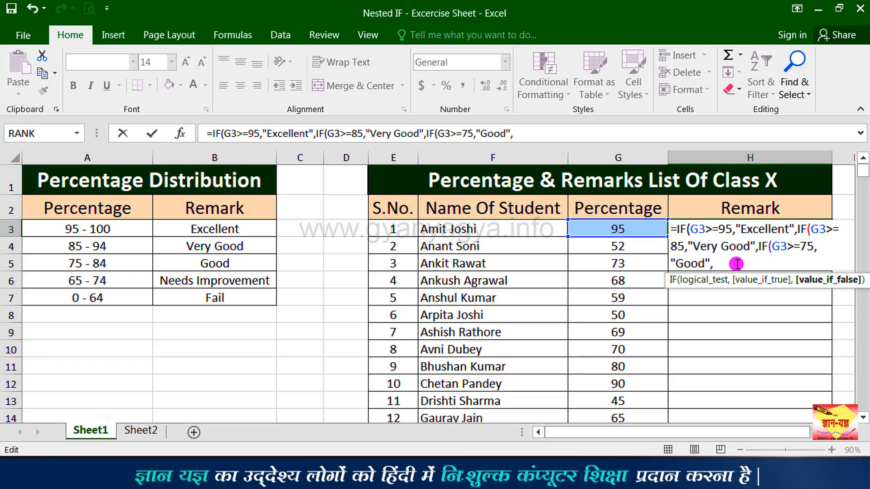
Nest a fourth IF in the H3 formula with the logical test G3>=65.
{"action": "type", "text": "if"}
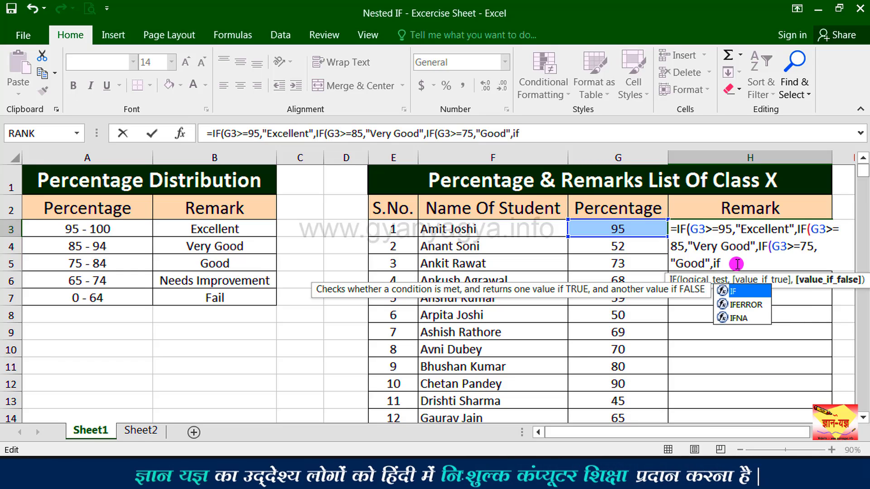
{"action": "double_click", "coordinate": [734, 293]}
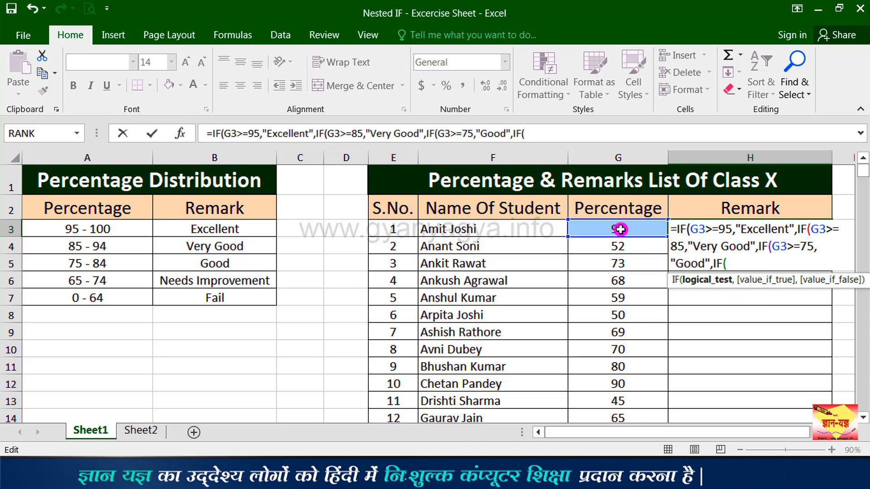
{"action": "left_click", "coordinate": [649, 229]}
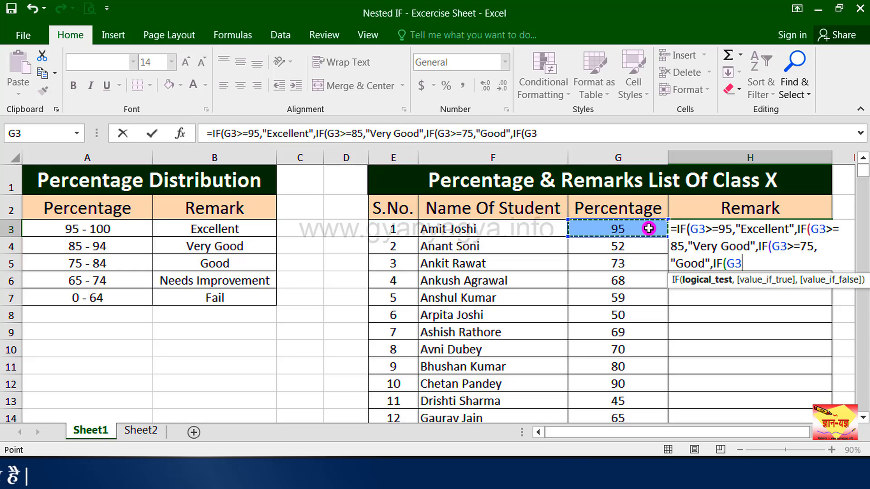
{"action": "type", "text": ">="}
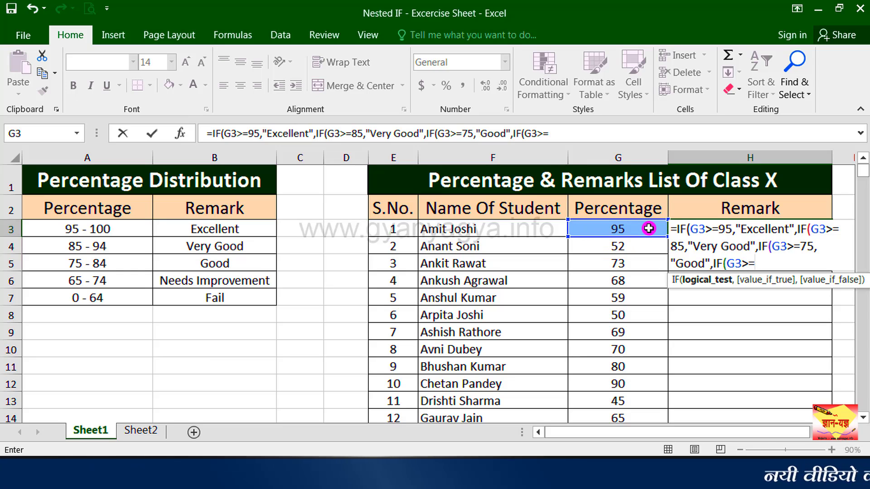
{"action": "type", "text": "65"}
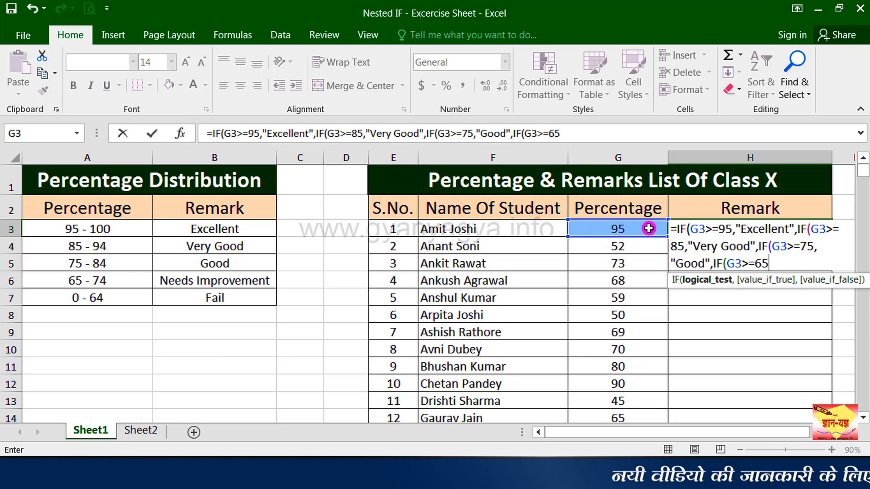
{"action": "type", "text": ","}
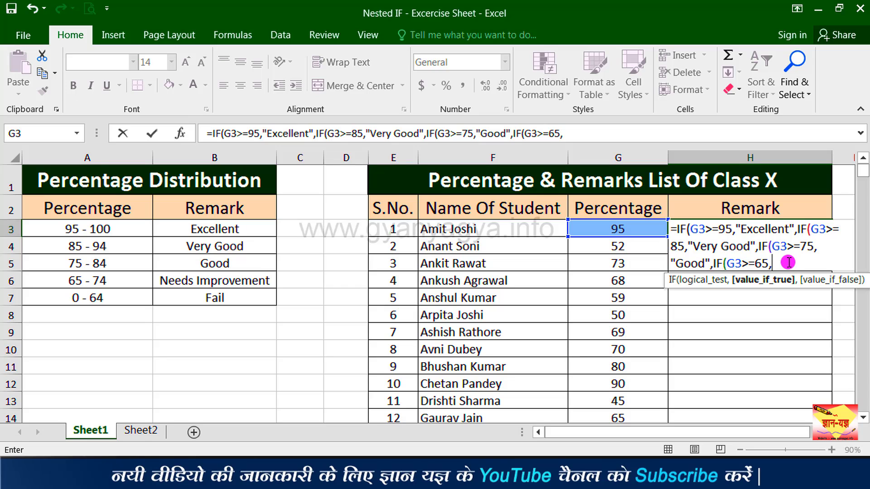
Enter "Needs Improvement" as the fourth IF's value if true and continue to its value-if-false argument.
{"action": "type", "text": "\""}
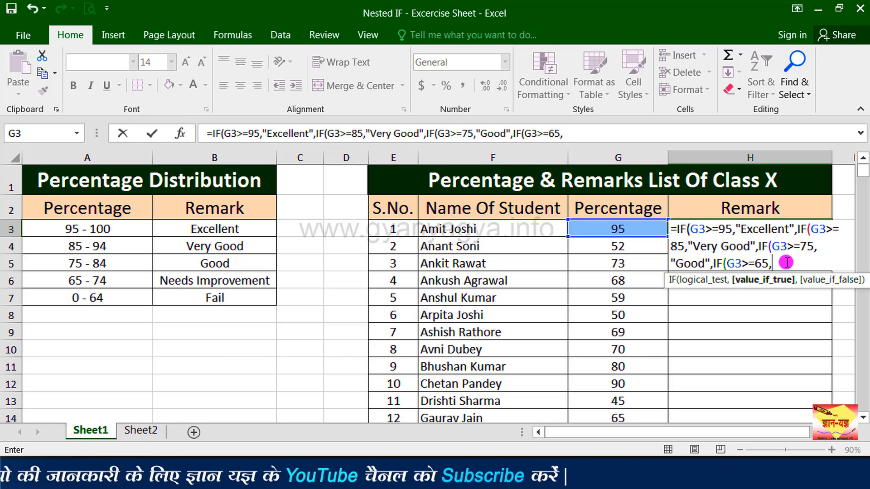
{"action": "type", "text": "Needs "}
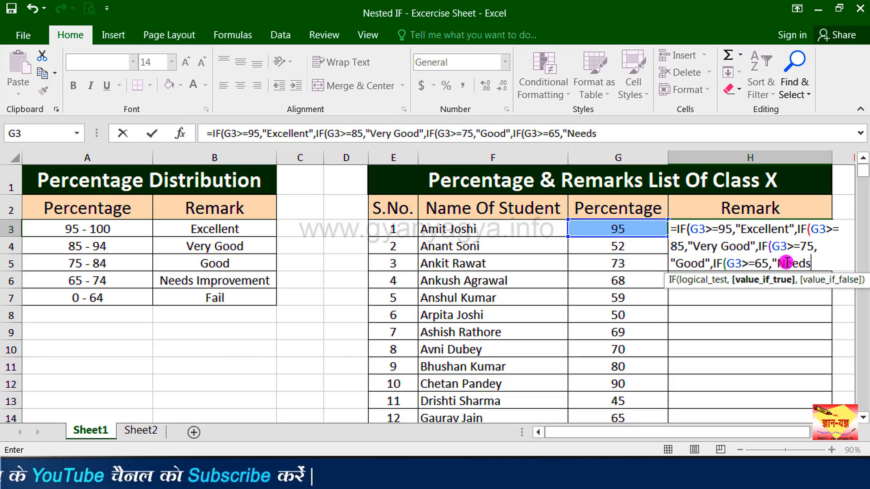
{"action": "type", "text": "Impro"}
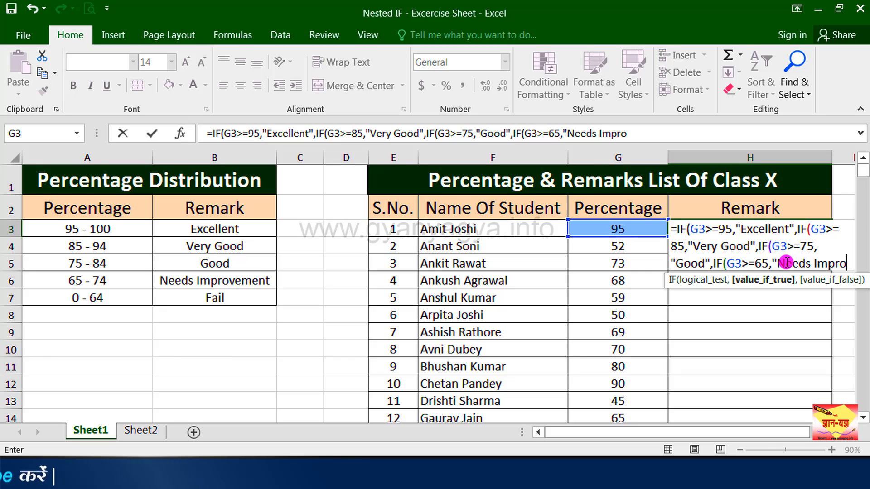
{"action": "type", "text": "ve"}
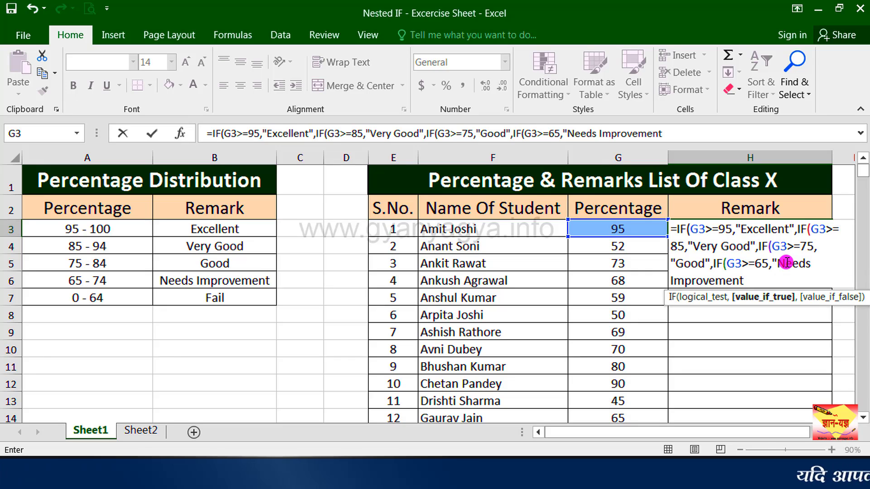
{"action": "type", "text": "ment\""}
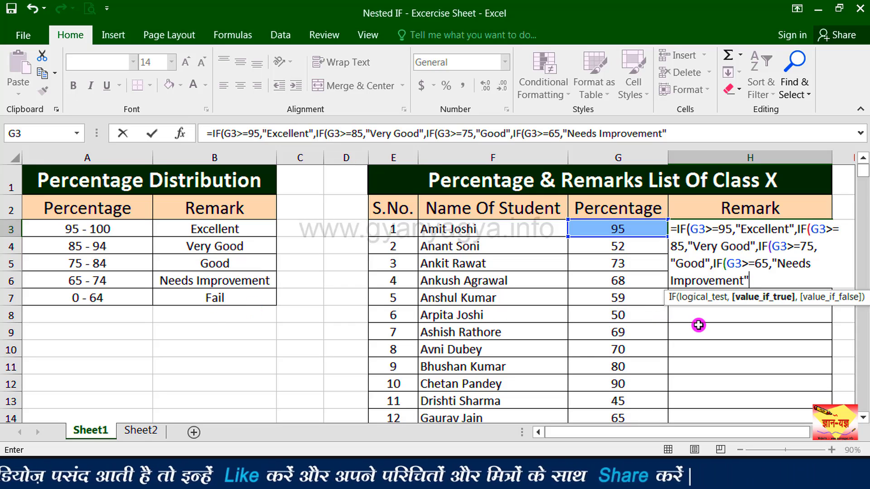
{"action": "type", "text": ","}
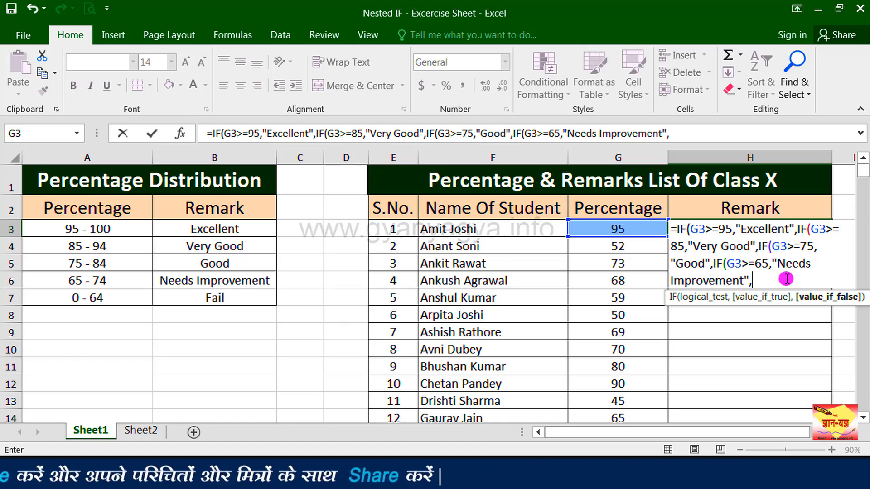
Add "Fail" as the final value if false, close all four IF functions, commit the formula and reselect H3.
{"action": "type", "text": "\"Fail"}
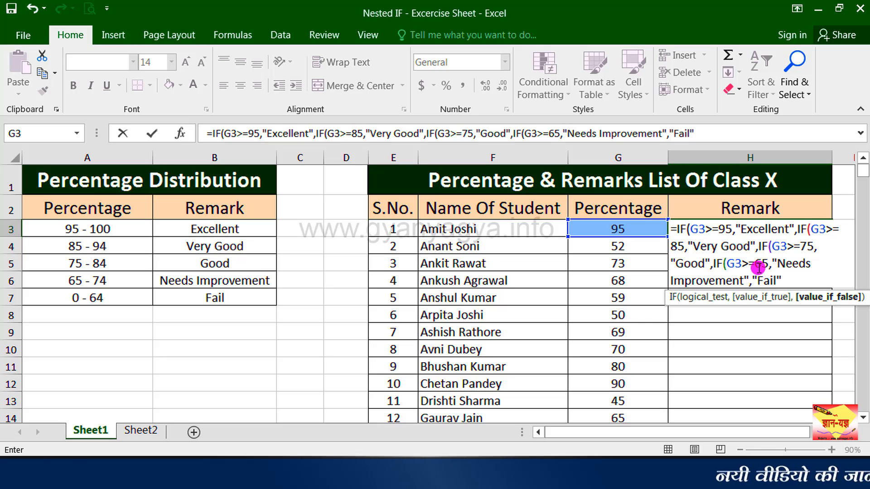
{"action": "type", "text": ")"}
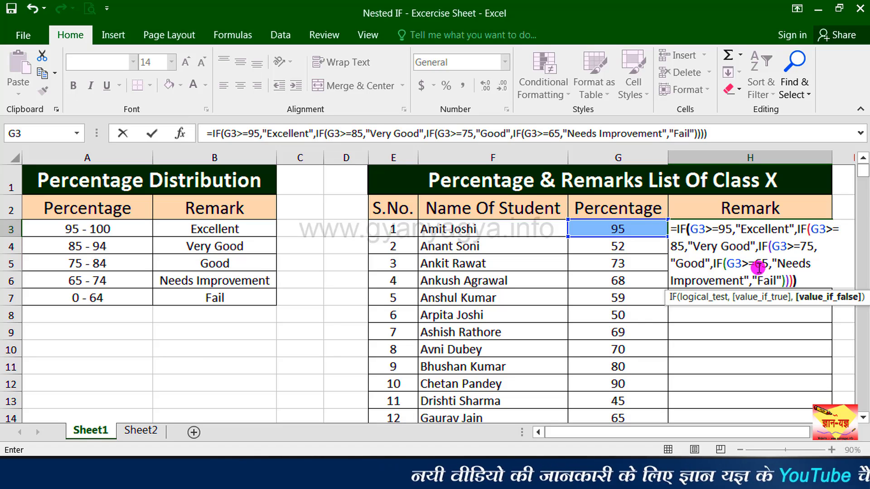
{"action": "type", "text": "))"}
{"action": "key", "text": "Return"}
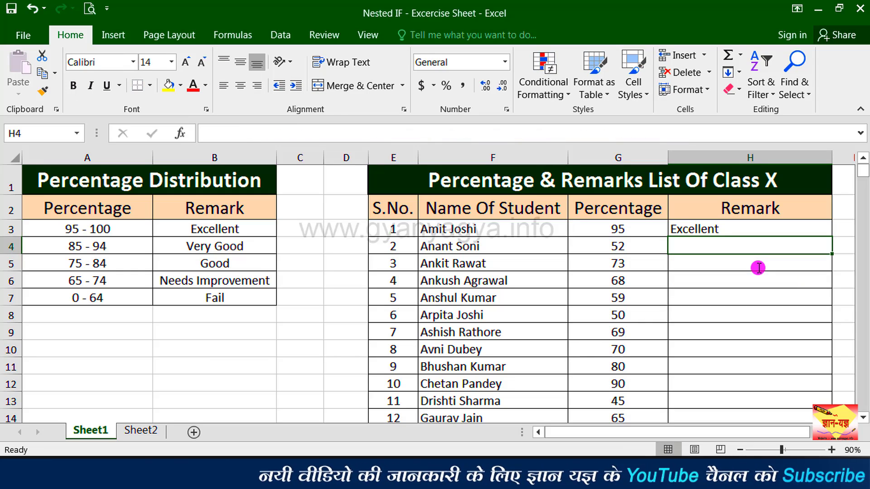
{"action": "left_click", "coordinate": [772, 226]}
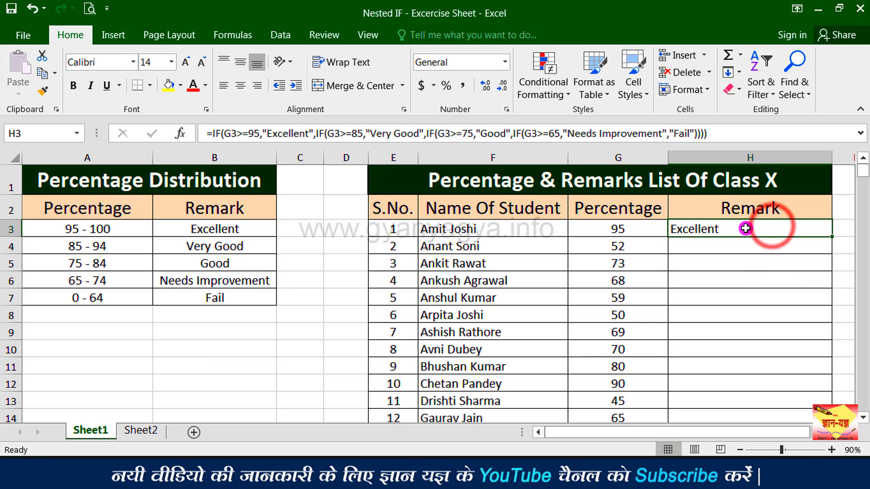